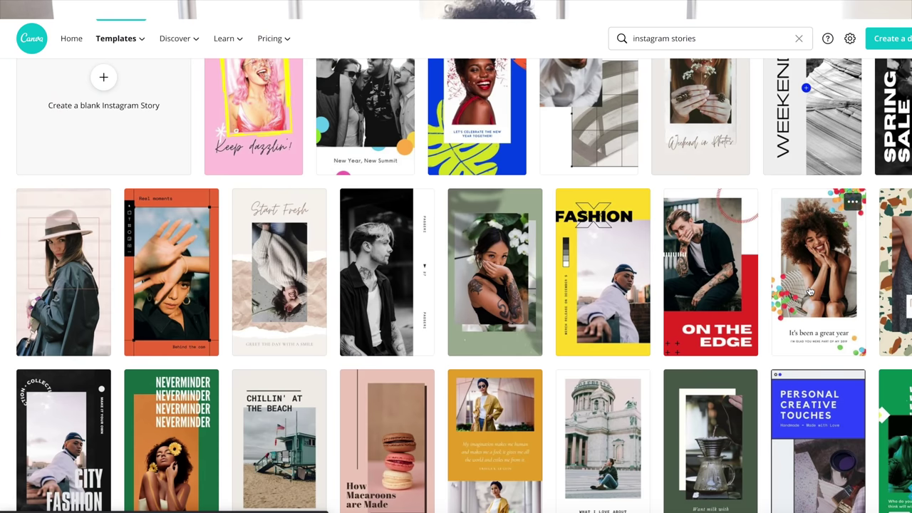
- Browse the Instagram story templates and the Facebook cover templates
click(809, 292)
click(204, 402)
click(242, 397)
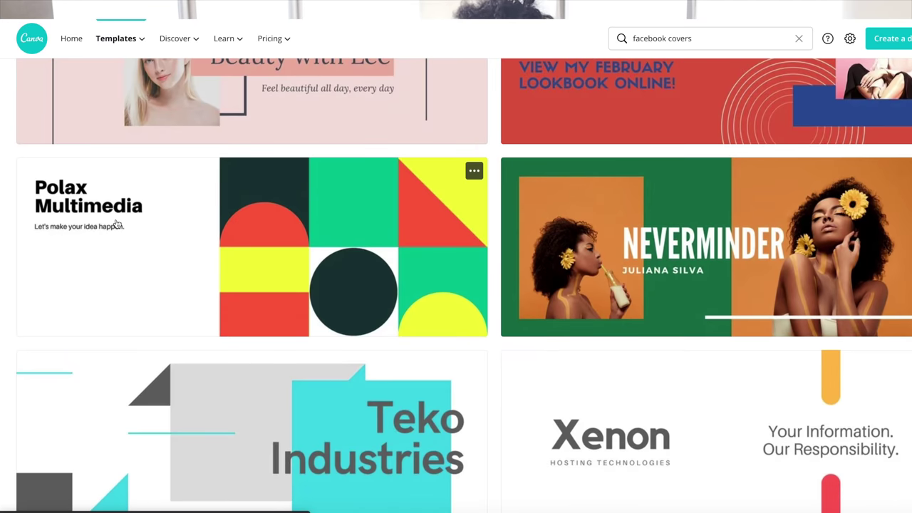
scroll(531, 188, down, 2)
- Open the Carafe Food and Drinks Online Store Website template and look through its pages
click(530, 189)
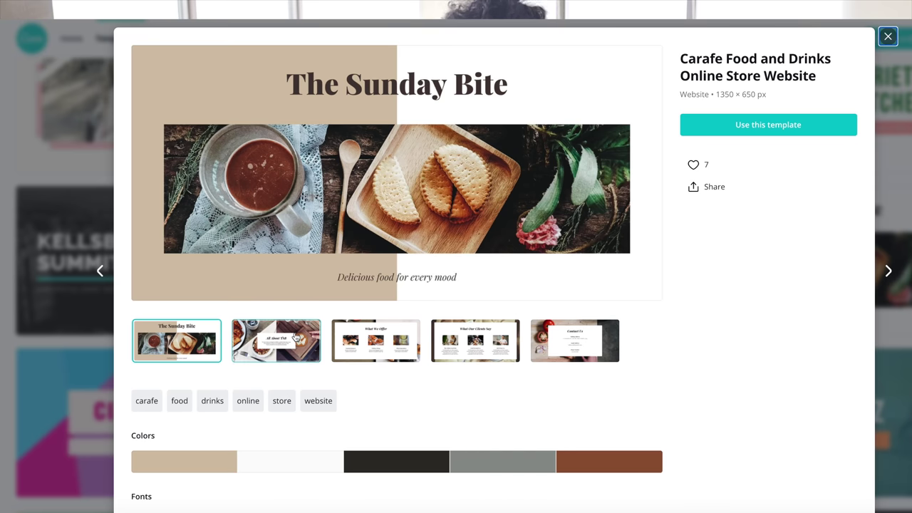
click(276, 340)
click(475, 341)
click(579, 356)
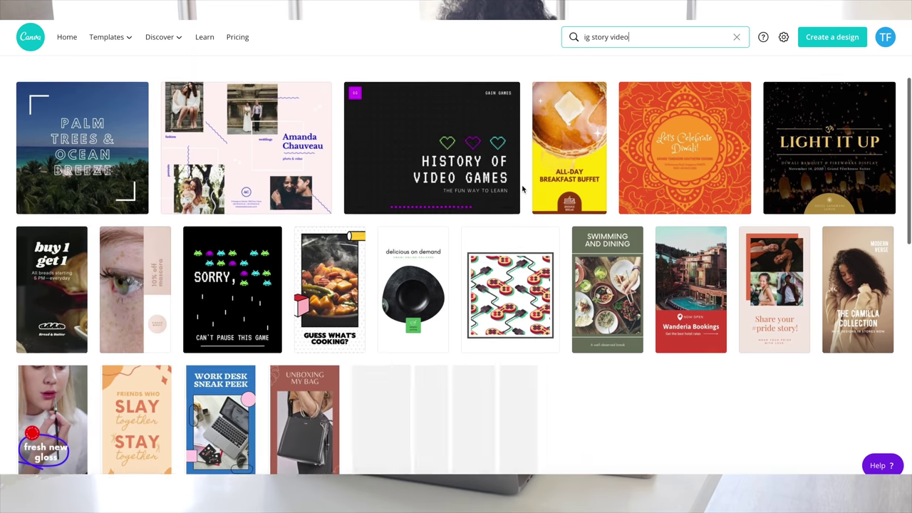
- Browse the ig story video templates and play the Beige Minimalist Beauty and Skincare and Brown Collection Fashion story ads
scroll(520, 187, down, 2)
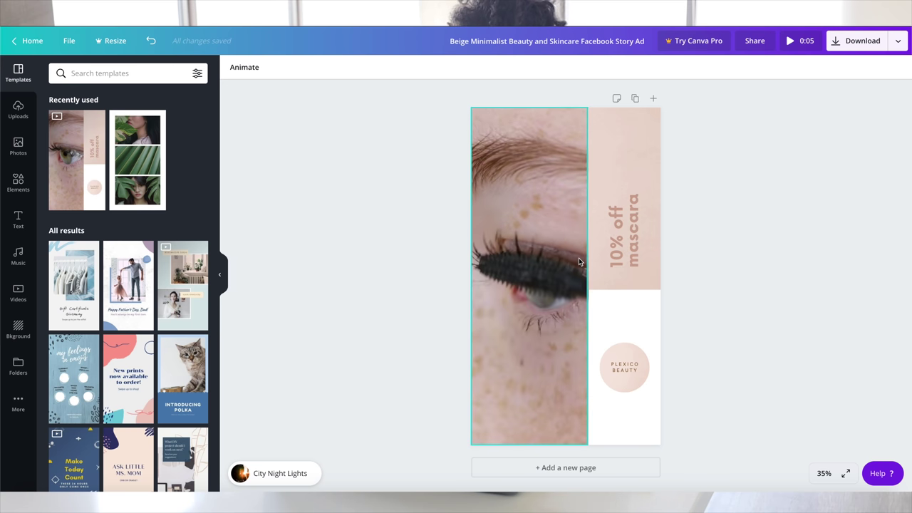
click(504, 292)
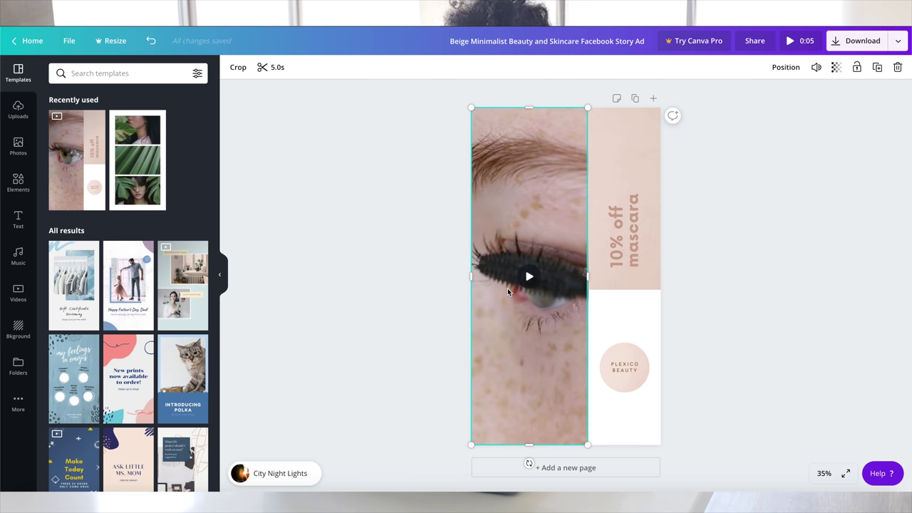
click(527, 275)
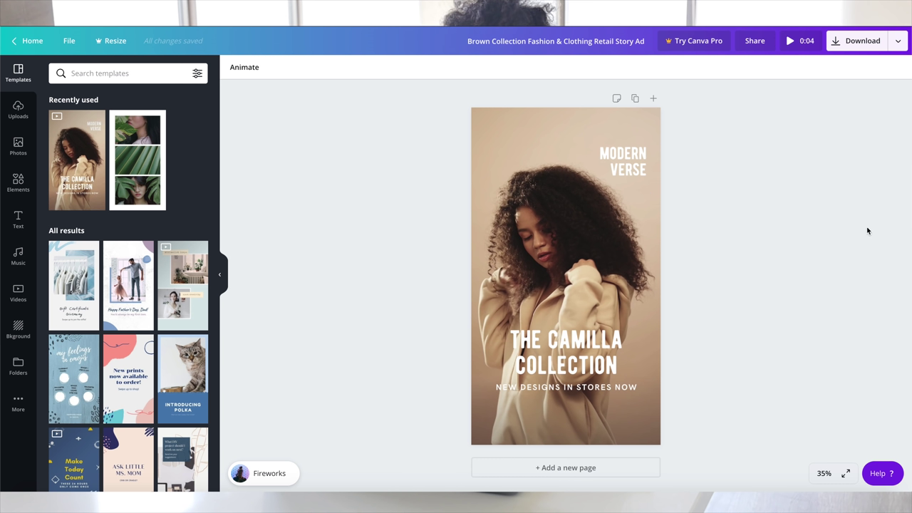
click(789, 42)
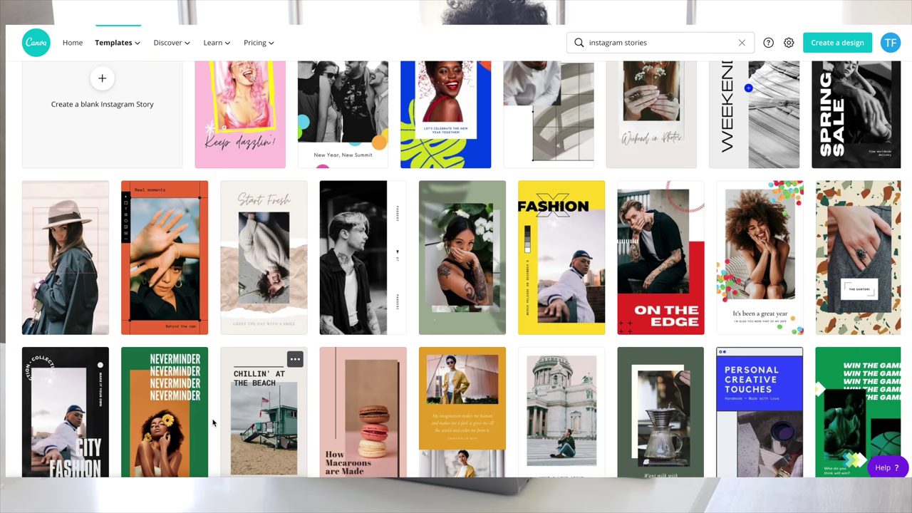
- Start a design from the Green and Orange Woman Musicians Instagram Story Set template
click(215, 423)
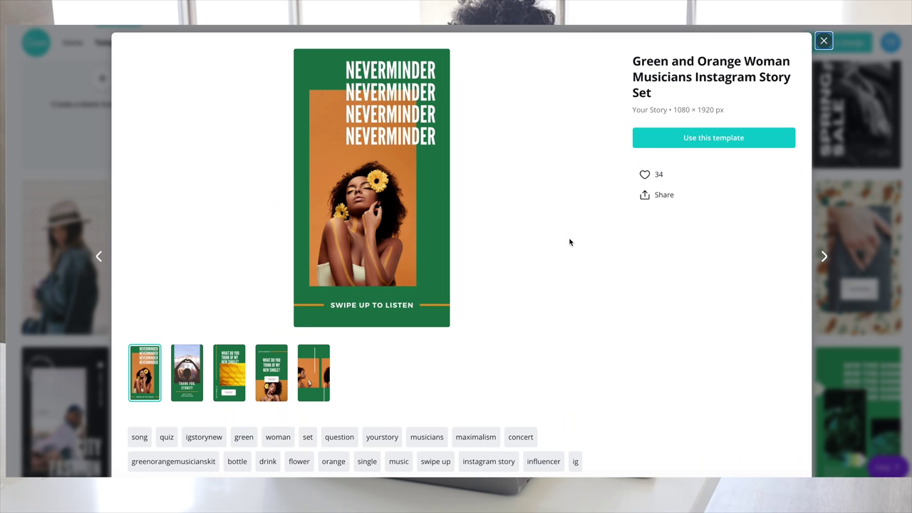
click(658, 141)
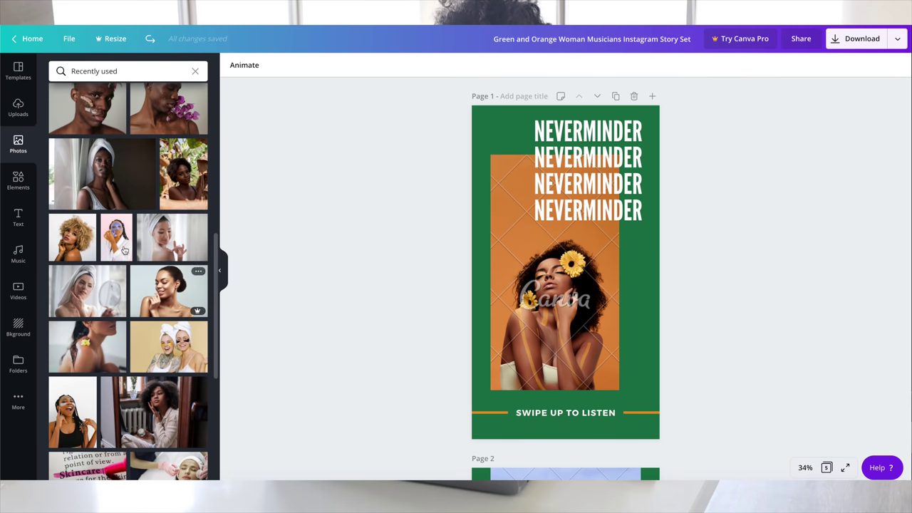
- Replace page 1's photo with the woman in a blue face mask and recolour the background light pink from the photo colors
drag(115, 237, 507, 283)
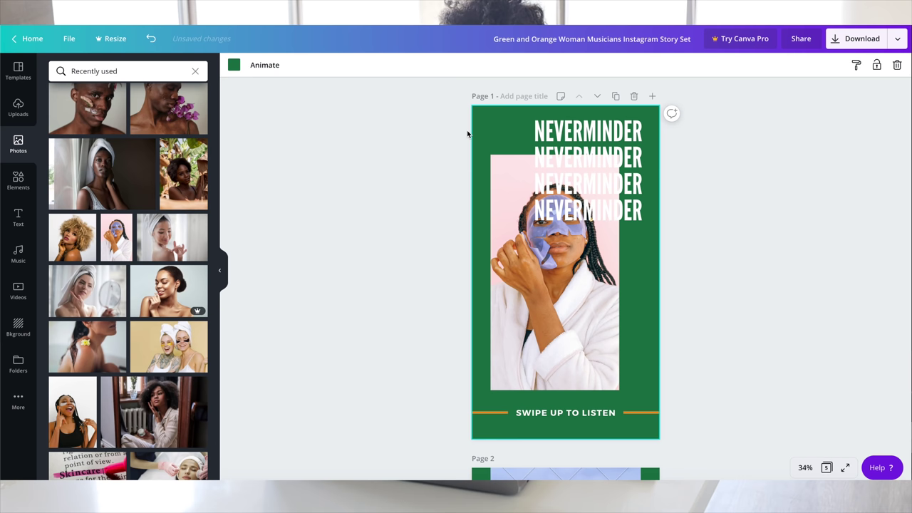
click(236, 69)
click(95, 212)
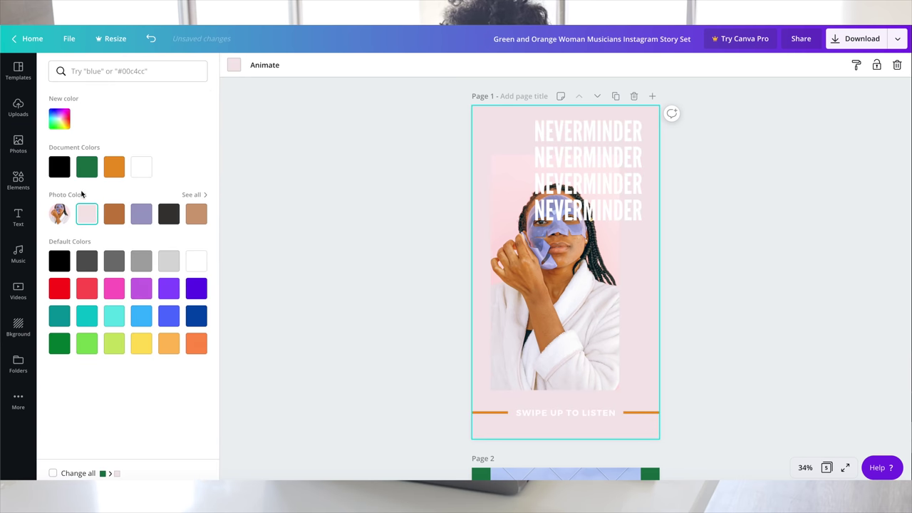
- Replace page 1's photo with the spa facial picture and frame it on the woman's face
click(18, 145)
drag(169, 357, 488, 307)
double_click(561, 310)
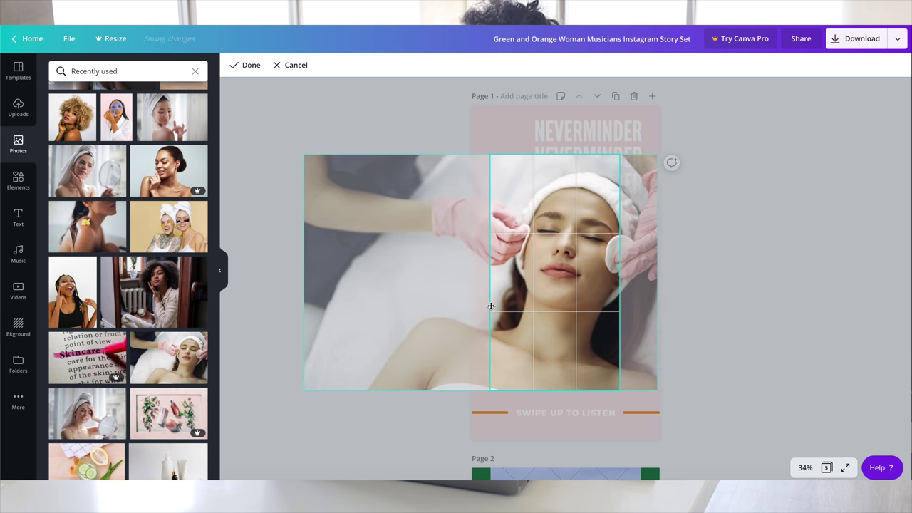
click(840, 268)
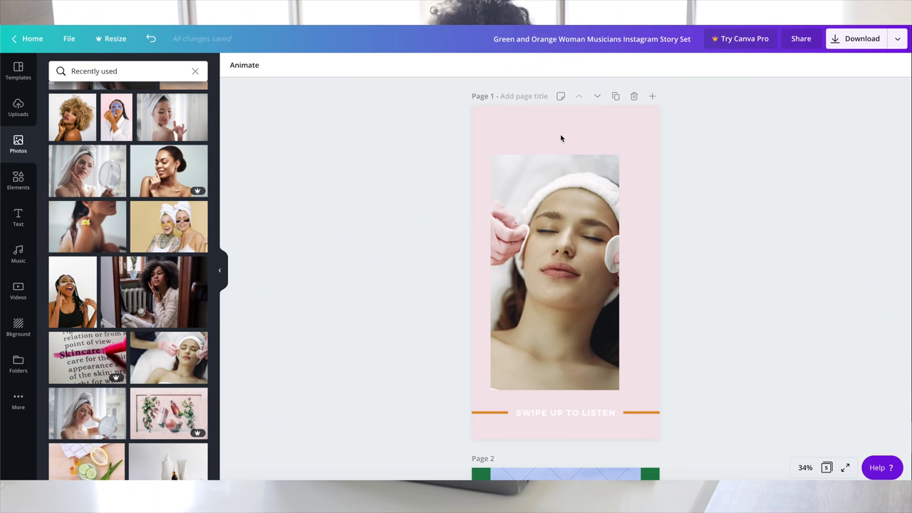
- Paste the PURE SKIN CARE logo onto page 1 and place it at the page's upper right
key(ctrl+v)
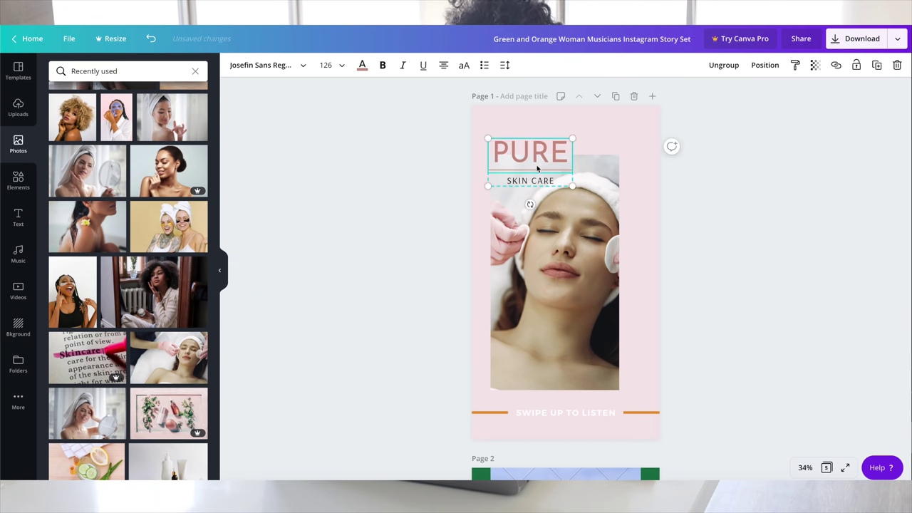
drag(541, 174, 614, 156)
click(655, 207)
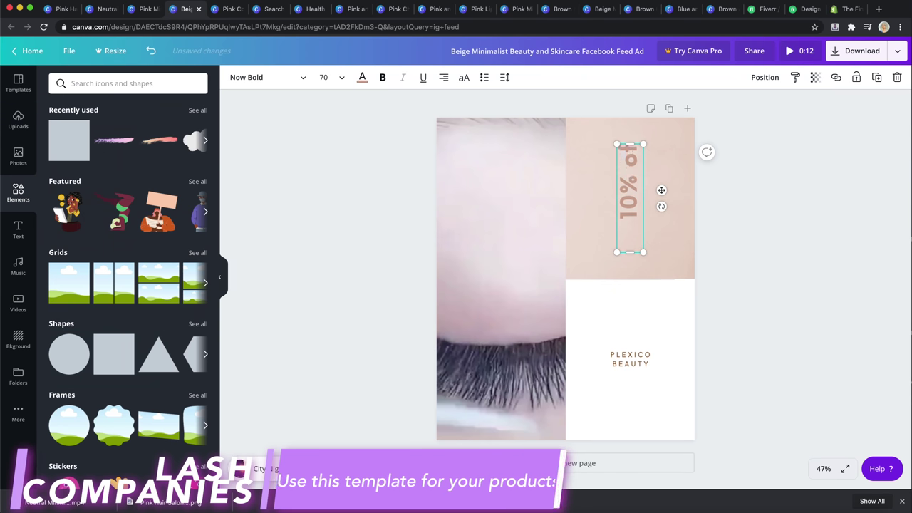
- Change the ad's vertical discount text to "10% off Lashes" and preview the video ad
text(f Lashes)
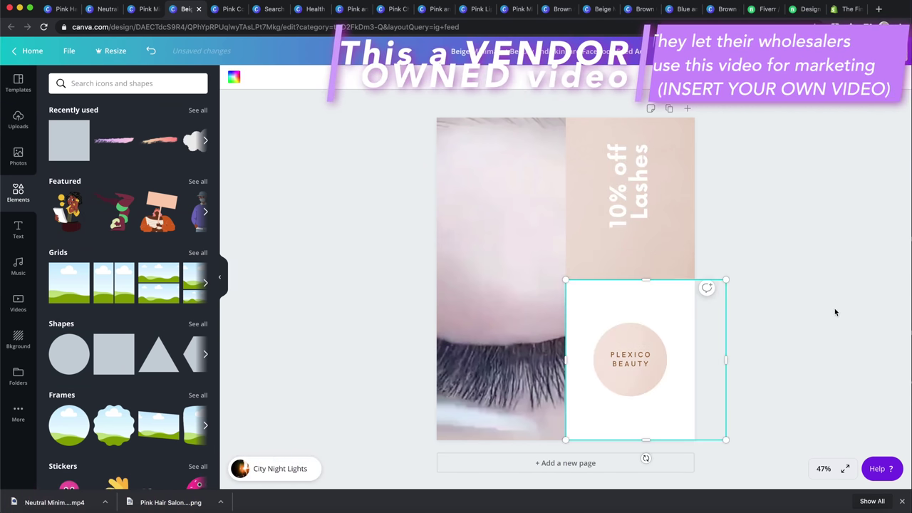
click(834, 308)
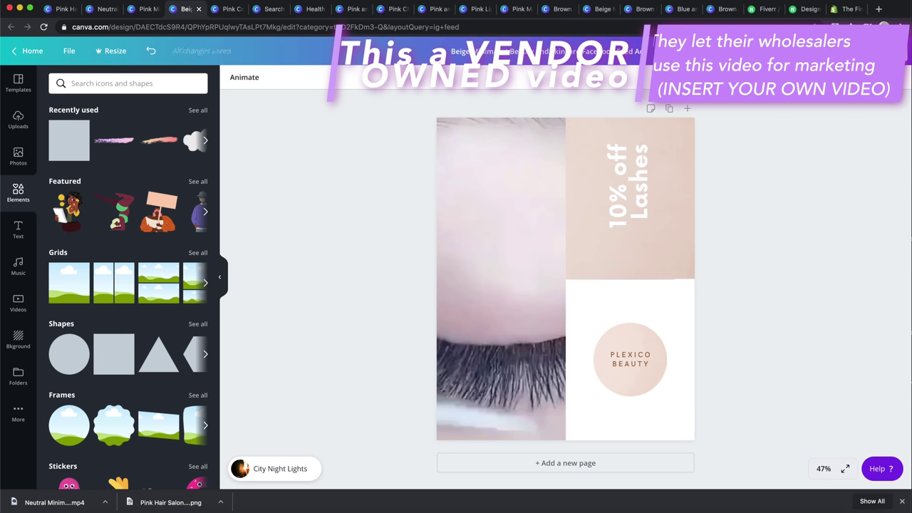
key(ctrl+alt+p)
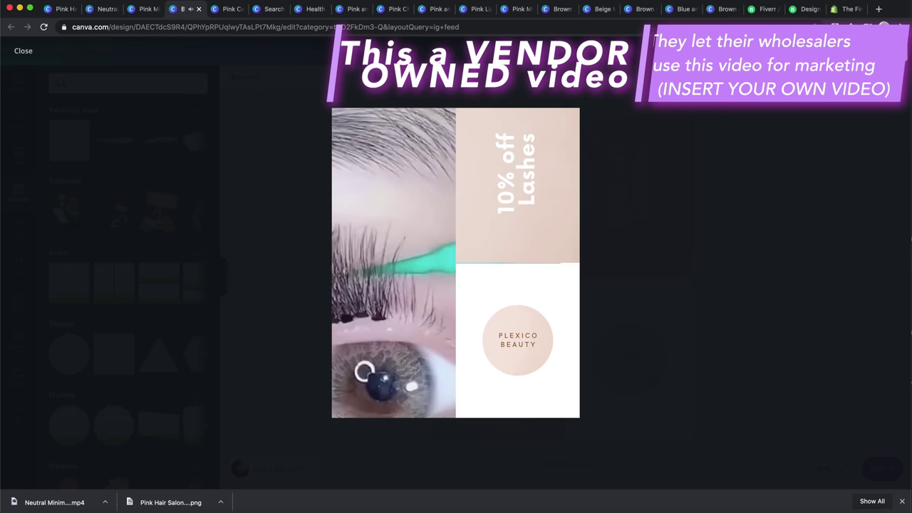
key(Escape)
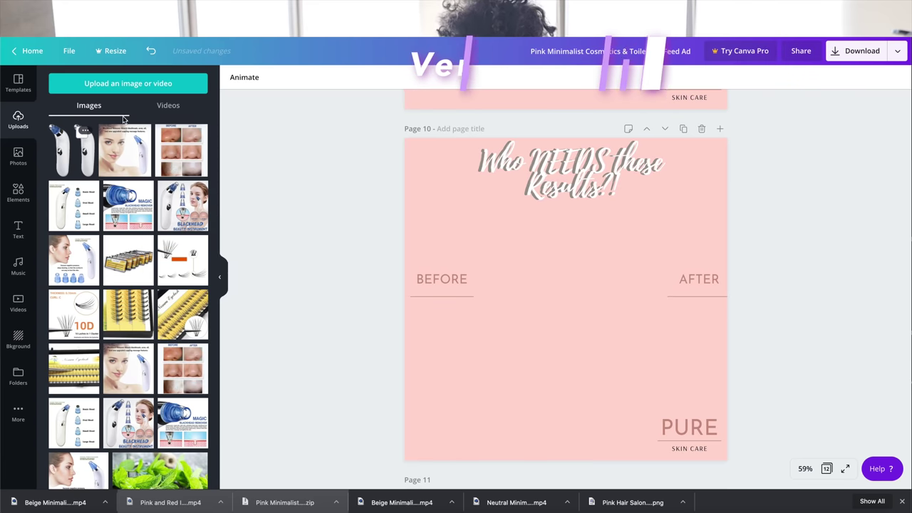
- Add the uploaded 0:29 pore-suction video to page 10, shrink it and place it below the heading
click(168, 104)
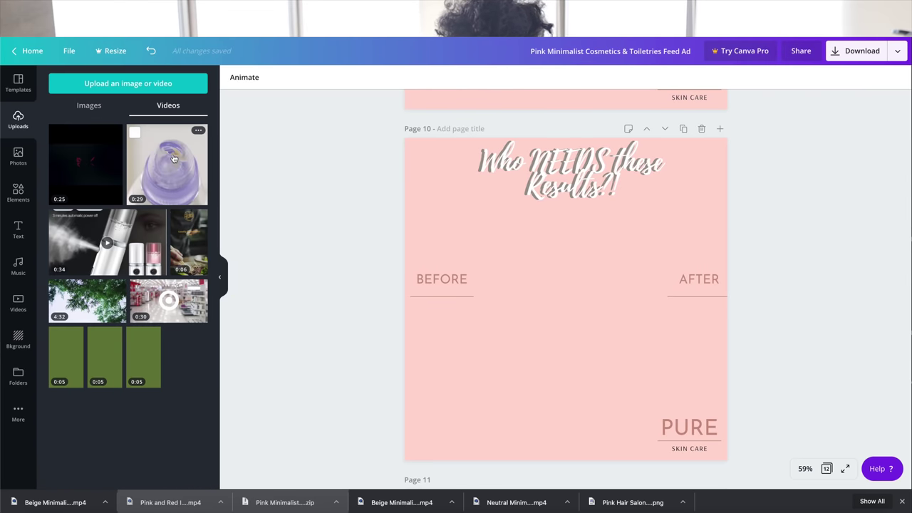
click(173, 158)
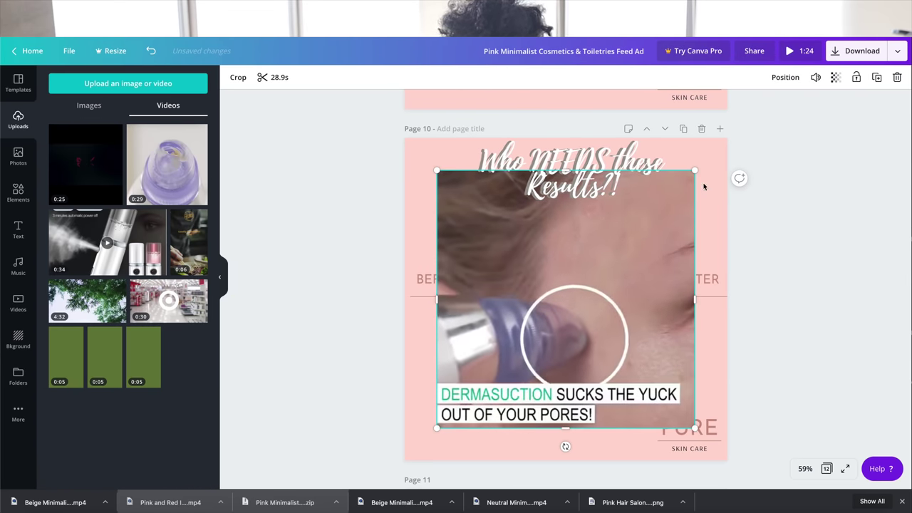
drag(695, 171, 661, 205)
drag(609, 265, 636, 265)
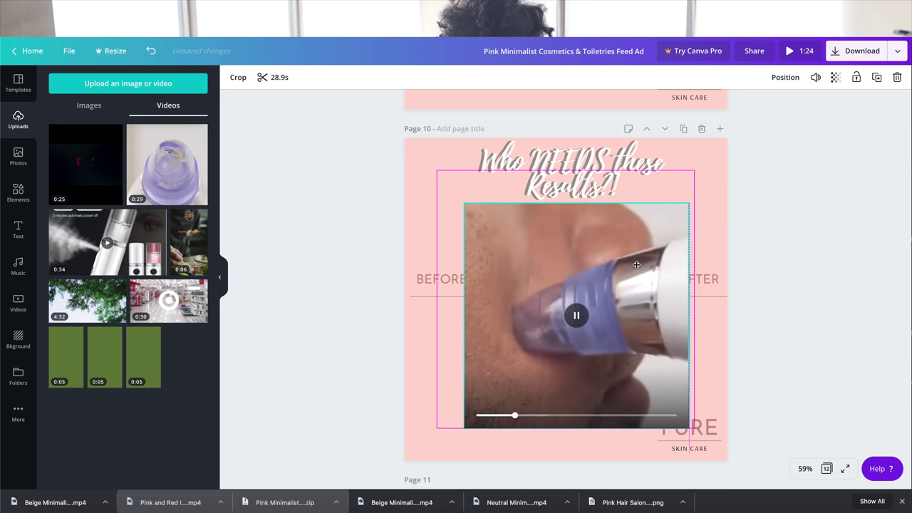
- Bring the PURE SKIN CARE logo in front of the video on page 10 and play the design
click(702, 438)
right_click(706, 442)
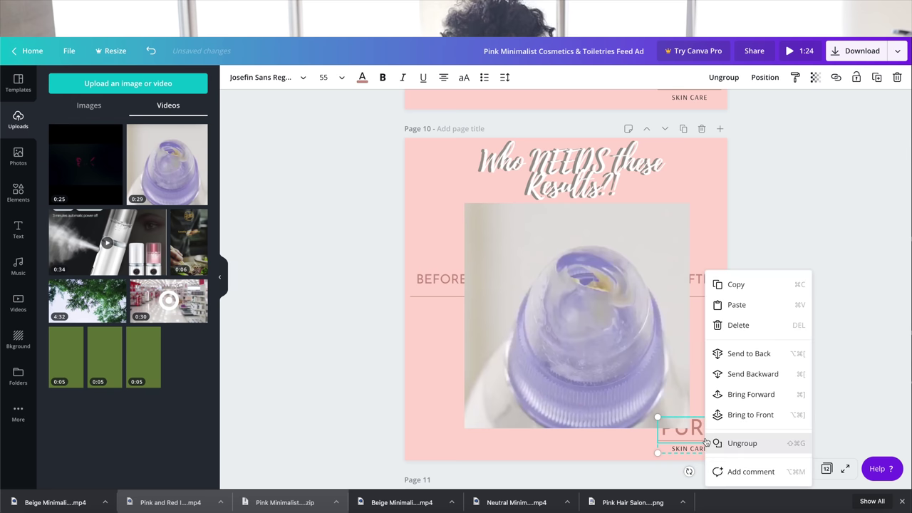
click(744, 398)
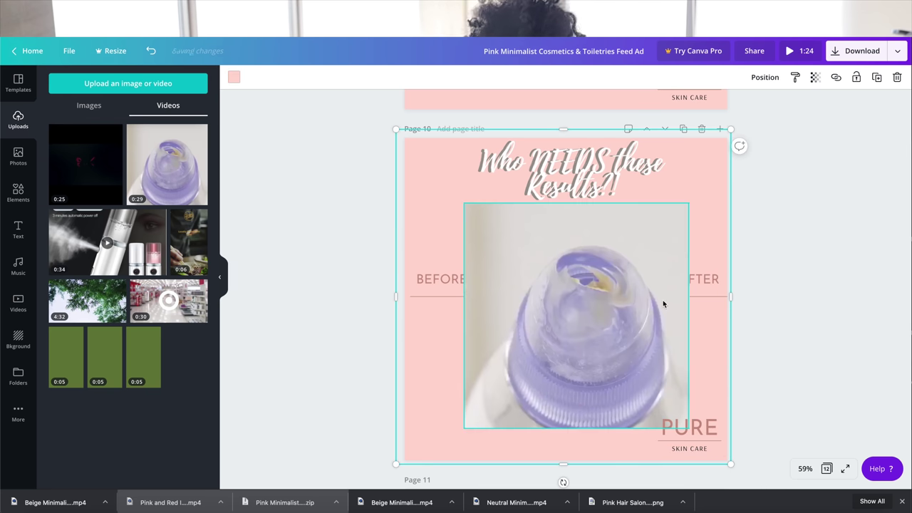
click(444, 292)
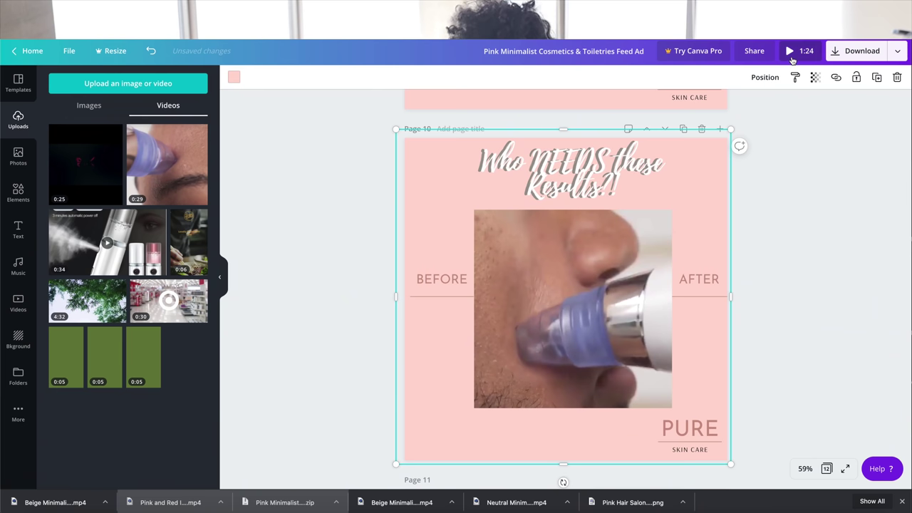
click(791, 57)
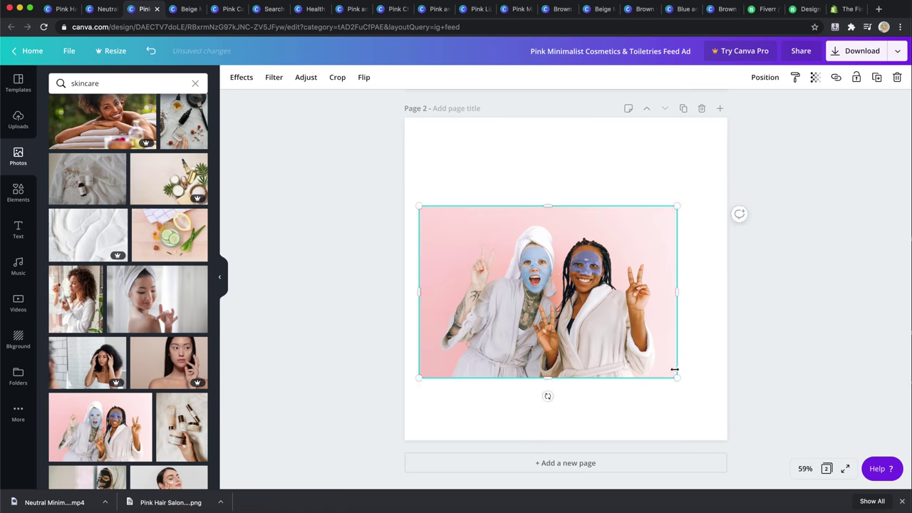
- Resize the photo of two women in face masks on page 2 and move page 3's pink brush stroke to the "WHATS YOUR FAVORITE FACIAL?" text
drag(674, 370, 790, 116)
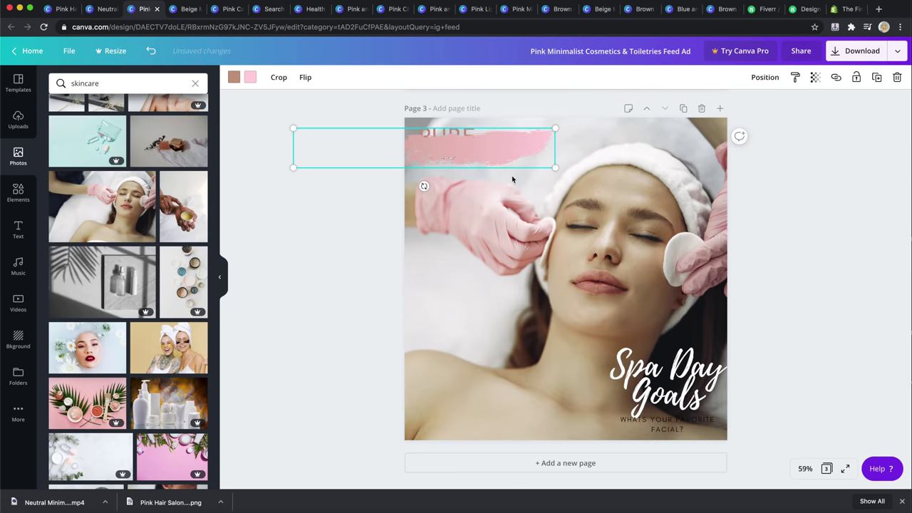
drag(512, 175, 741, 426)
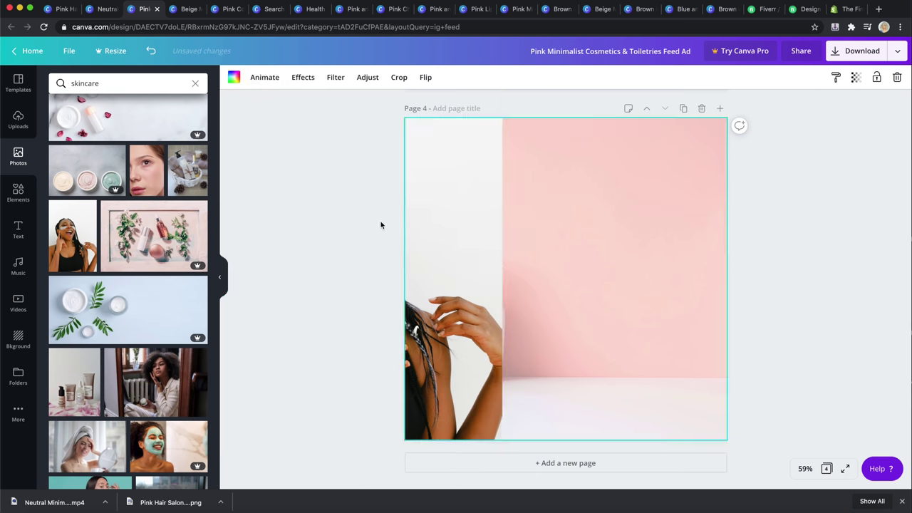
- Add the photo of the laughing woman with under-eye patches to page 4
drag(72, 235, 519, 278)
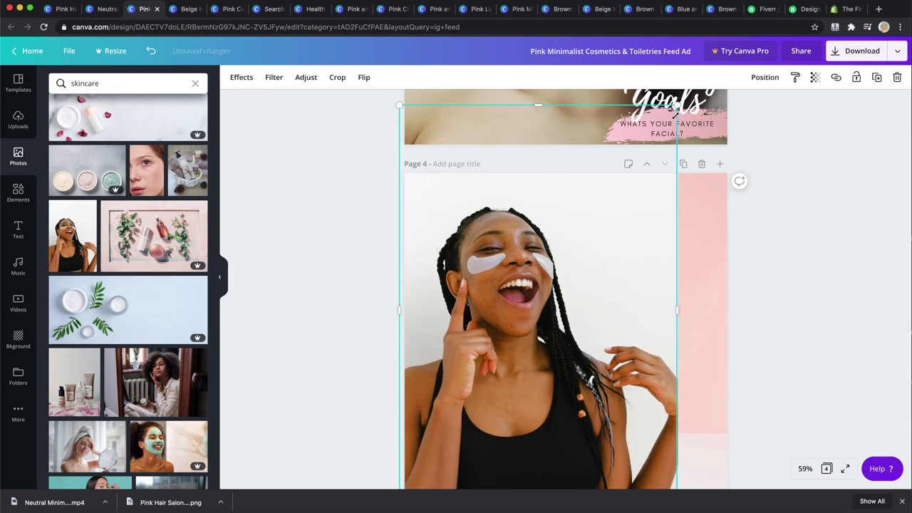